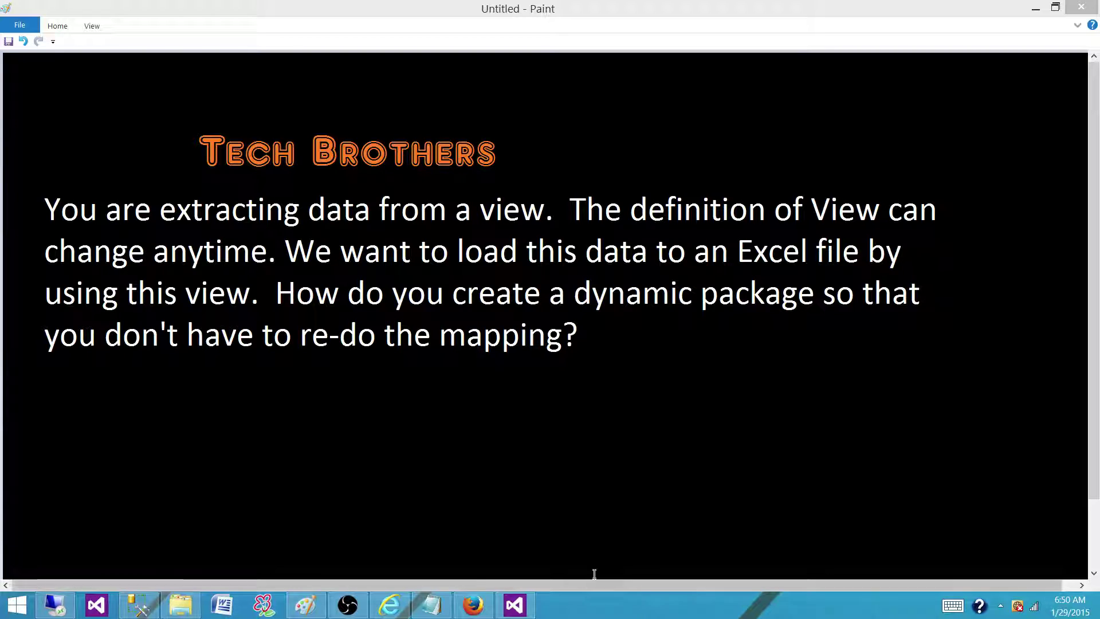
Step: Bring the SSIS dynamic Excel blog post to the front in Chrome and clear the Step 5 text selection
{"action": "left_click", "coordinate": [388, 606]}
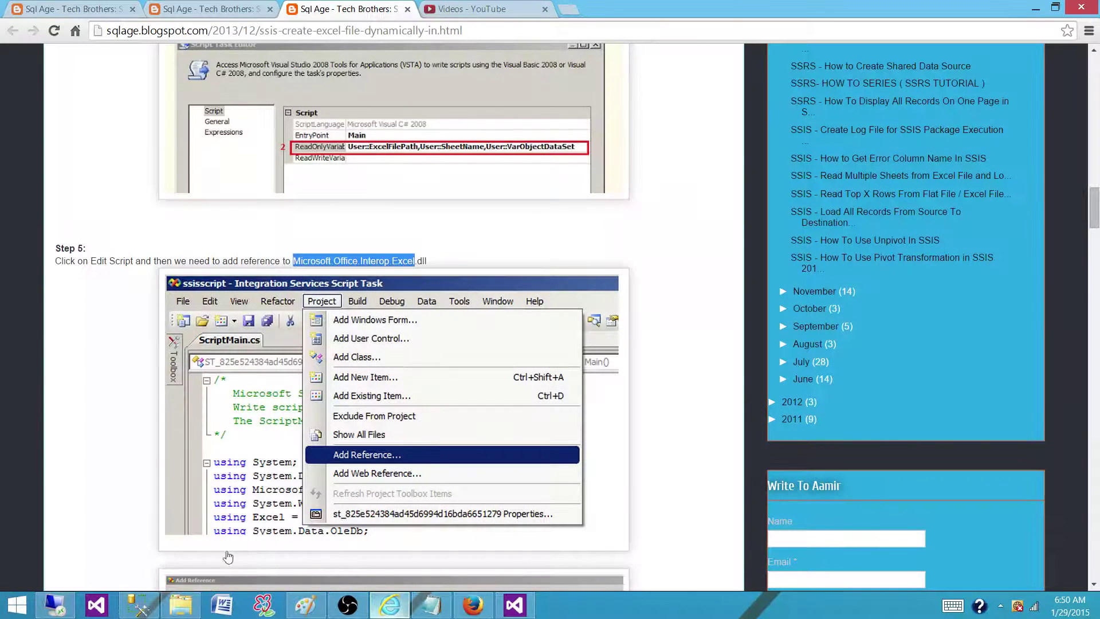
{"action": "left_click", "coordinate": [334, 261]}
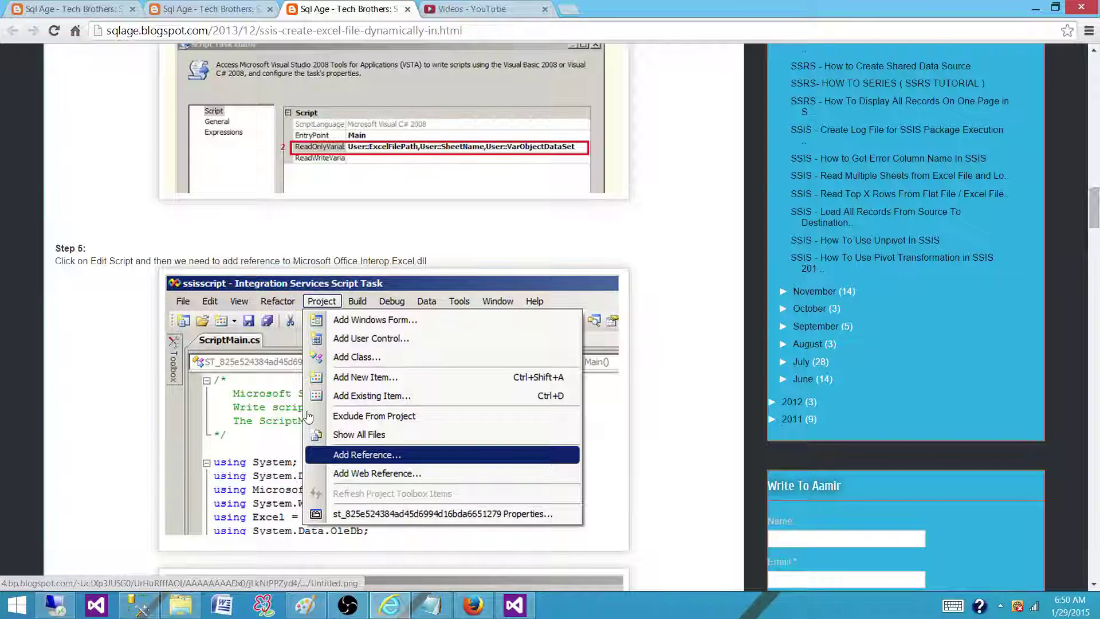
{"action": "scroll", "coordinate": [301, 430], "scroll_direction": "down", "scroll_amount": 3}
{"action": "scroll", "coordinate": [369, 396], "scroll_direction": "down", "scroll_amount": 3}
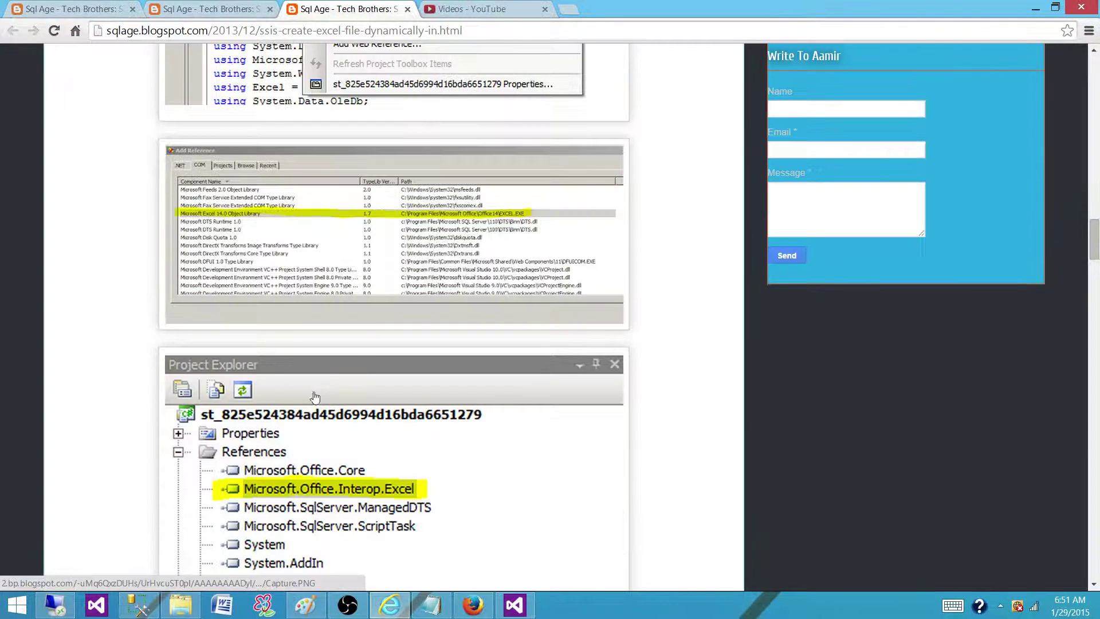
{"action": "scroll", "coordinate": [350, 341], "scroll_direction": "down", "scroll_amount": 3}
{"action": "scroll", "coordinate": [350, 341], "scroll_direction": "down", "scroll_amount": 2}
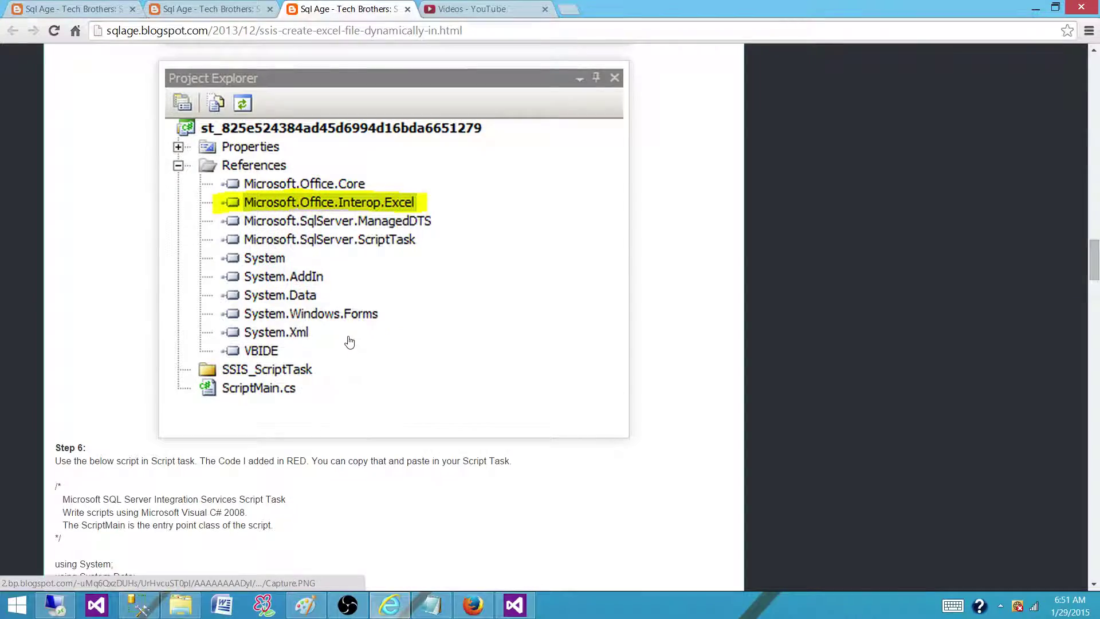
{"action": "scroll", "coordinate": [347, 516], "scroll_direction": "down", "scroll_amount": 3}
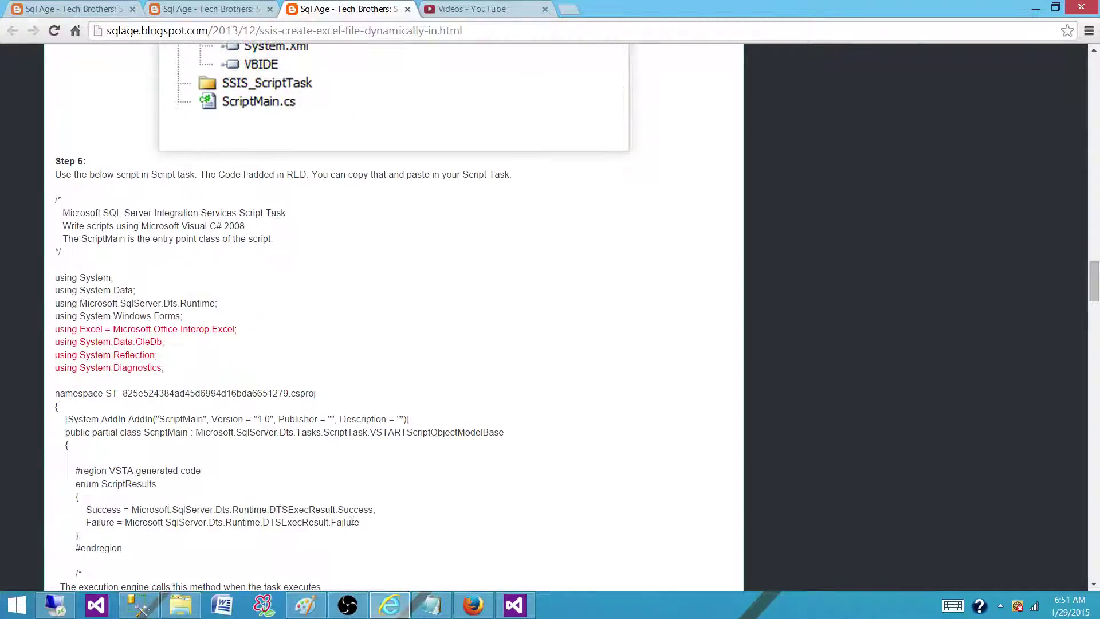
{"action": "scroll", "coordinate": [347, 505], "scroll_direction": "up", "scroll_amount": 5}
{"action": "scroll", "coordinate": [370, 482], "scroll_direction": "up", "scroll_amount": 5}
{"action": "scroll", "coordinate": [387, 464], "scroll_direction": "up", "scroll_amount": 5}
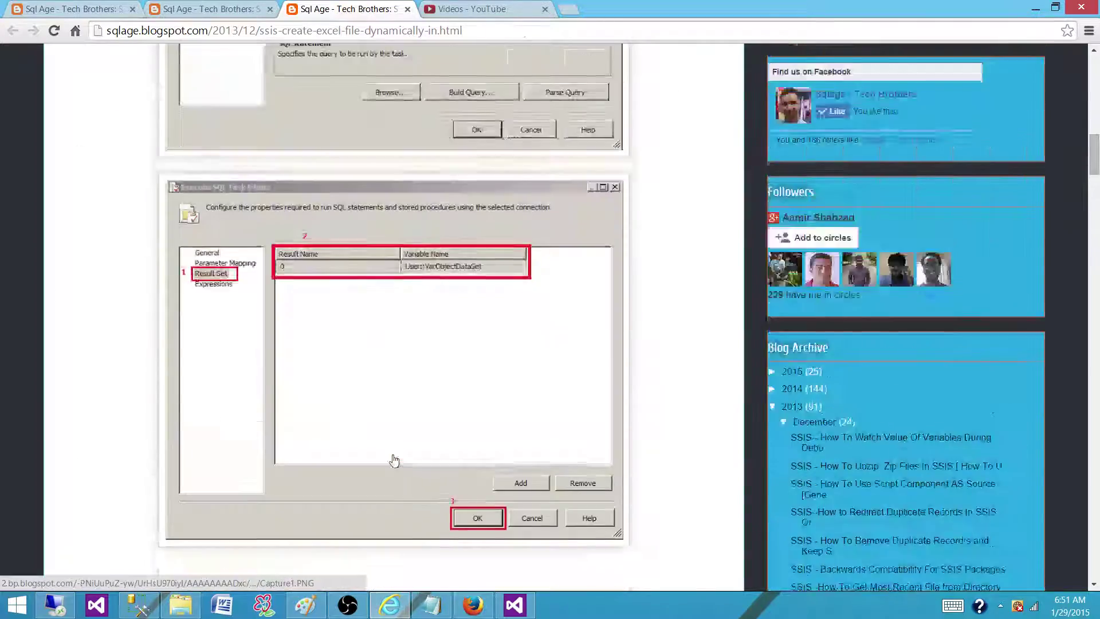
{"action": "scroll", "coordinate": [392, 460], "scroll_direction": "up", "scroll_amount": 5}
{"action": "scroll", "coordinate": [393, 461], "scroll_direction": "up", "scroll_amount": 10}
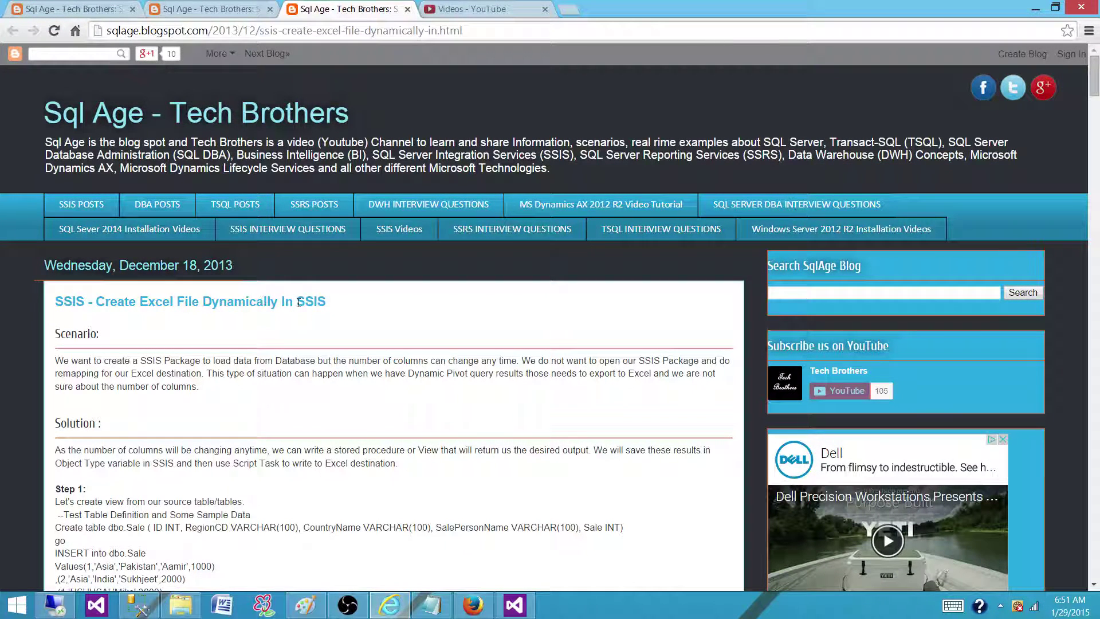
Step: Highlight the post title 'SSIS - Create Excel File Dynamically In SSIS'
{"action": "left_click_drag", "start_coordinate": [331, 306], "coordinate": [55, 305]}
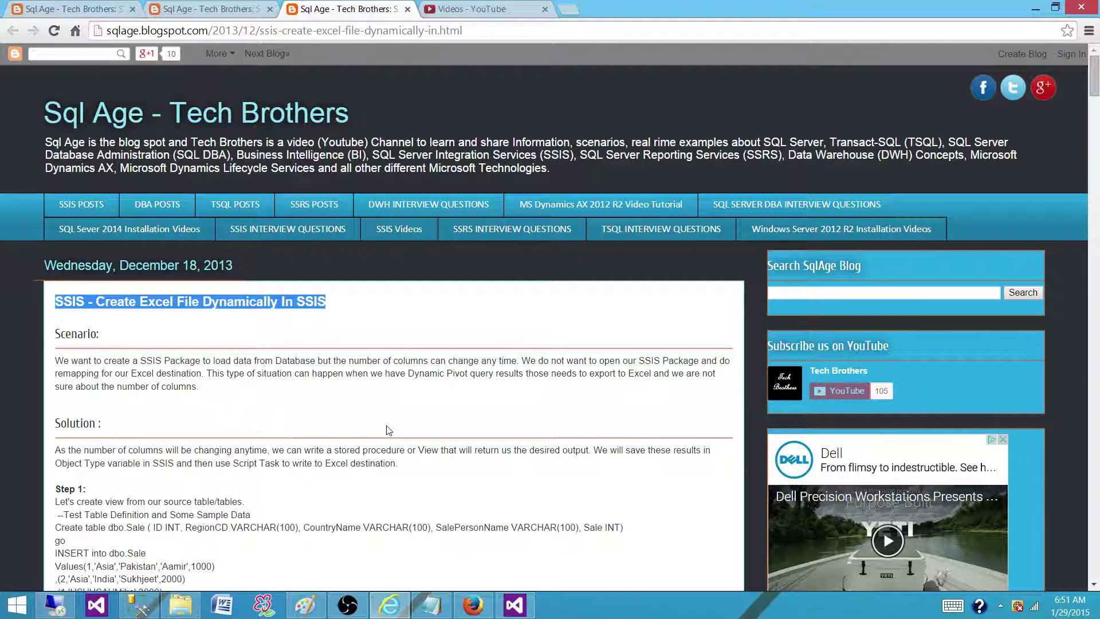
{"action": "scroll", "coordinate": [387, 429], "scroll_direction": "down", "scroll_amount": 5}
{"action": "scroll", "coordinate": [386, 429], "scroll_direction": "down", "scroll_amount": 5}
{"action": "scroll", "coordinate": [388, 434], "scroll_direction": "down", "scroll_amount": 5}
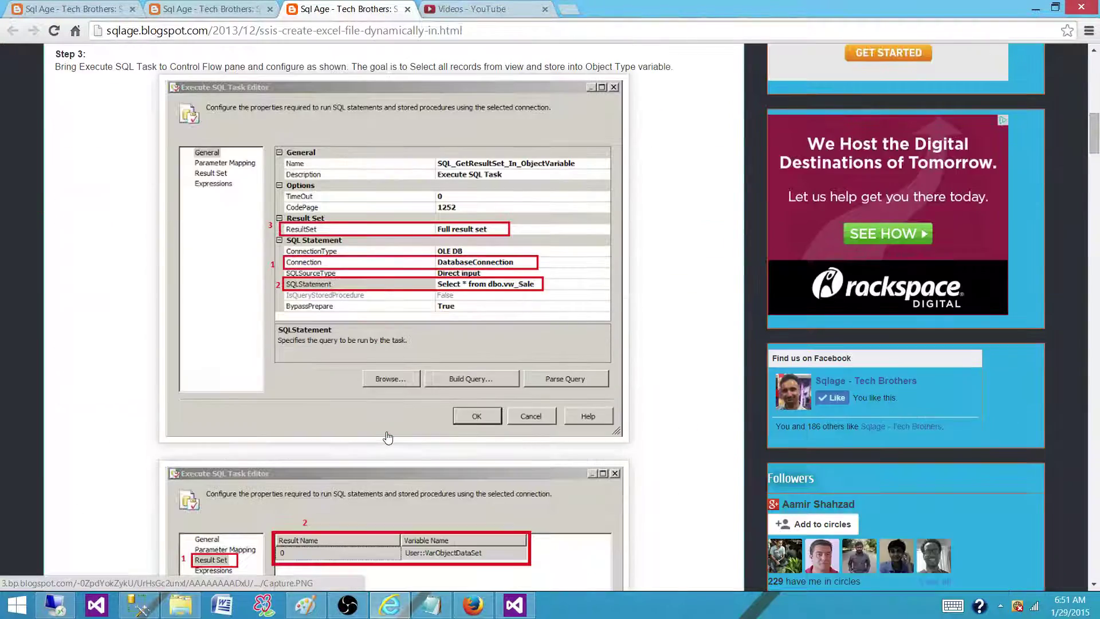
{"action": "scroll", "coordinate": [388, 438], "scroll_direction": "down", "scroll_amount": 3}
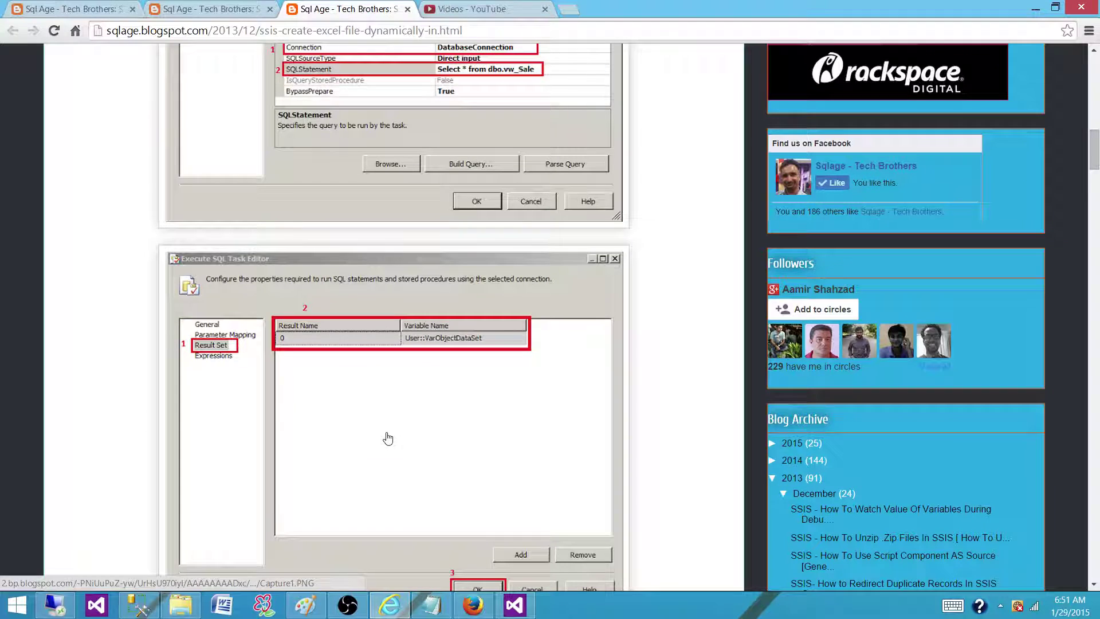